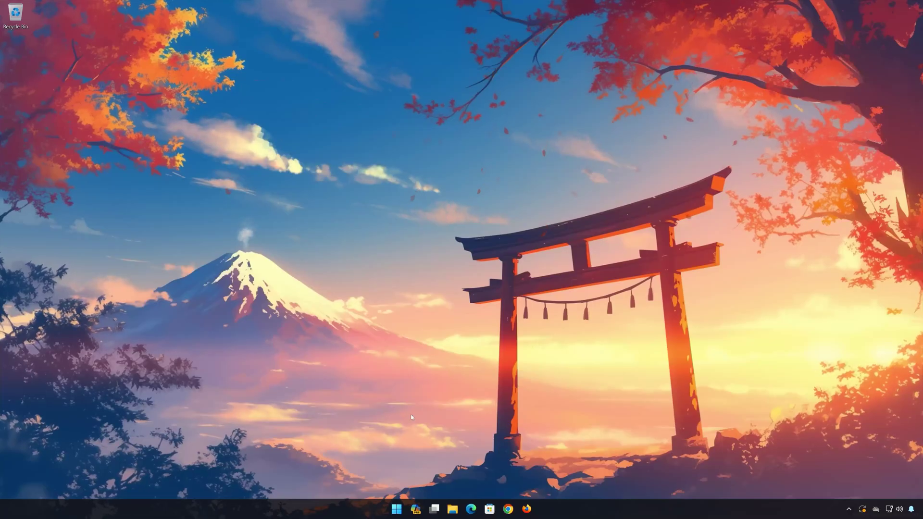
Open Windows Settings from Start, centre its window, and go to the Apps page
{"action": "key", "text": "super"}
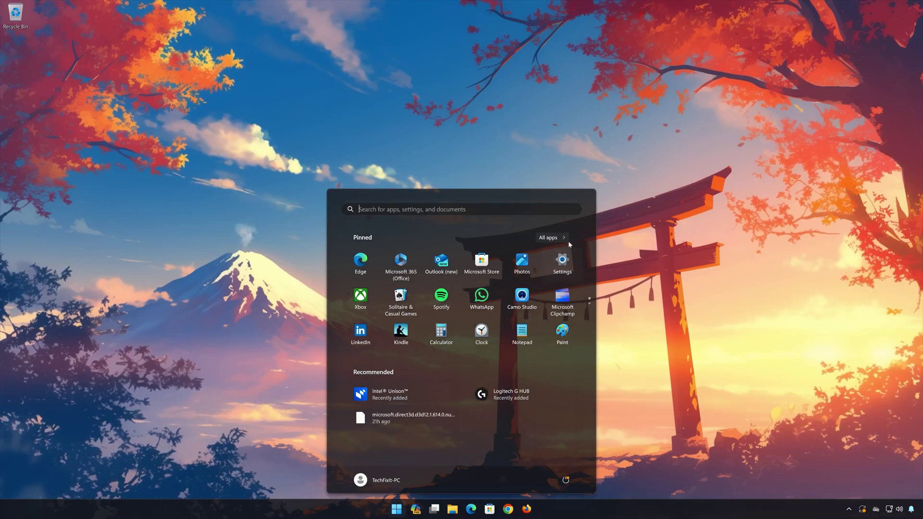
{"action": "left_click", "coordinate": [562, 262]}
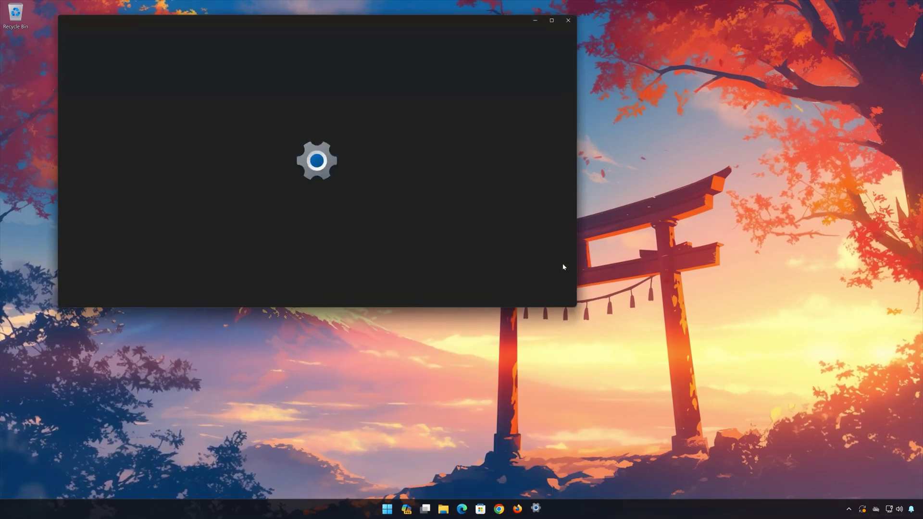
{"action": "left_click_drag", "start_coordinate": [411, 22], "coordinate": [566, 89]}
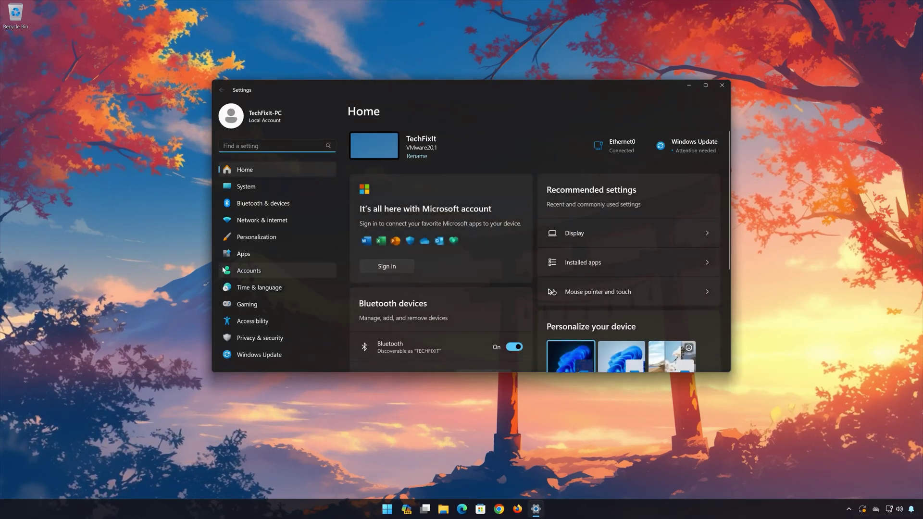
{"action": "left_click", "coordinate": [263, 257]}
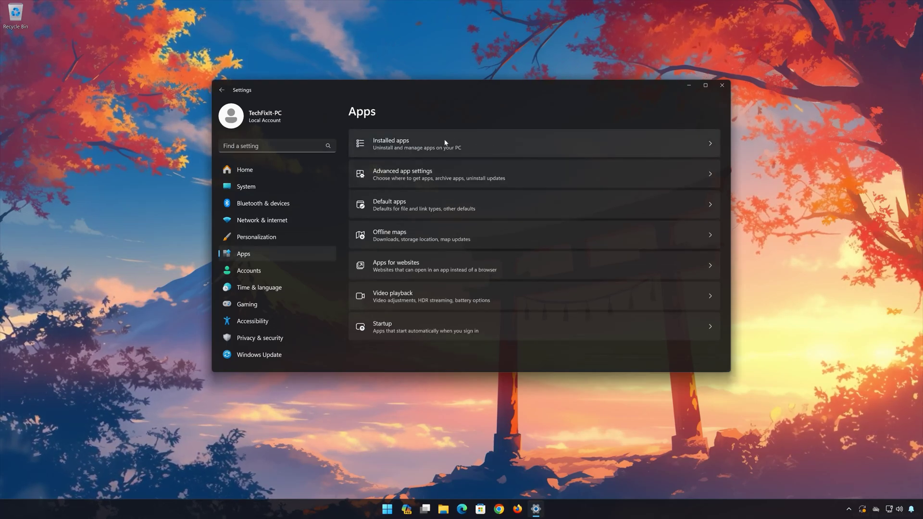
Bring up Intel Unison's options menu in the Installed apps list
{"action": "left_click", "coordinate": [422, 144]}
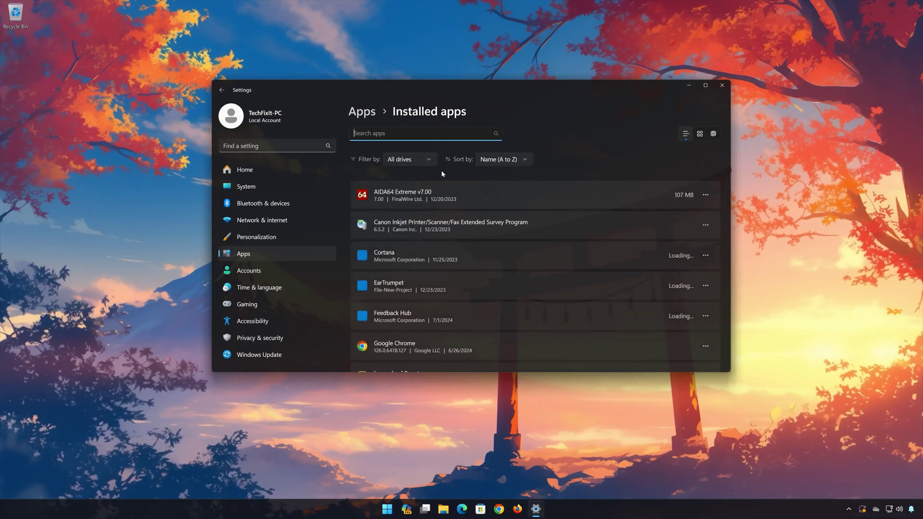
{"action": "scroll", "coordinate": [440, 172], "scroll_direction": "down", "scroll_amount": 2}
{"action": "scroll", "coordinate": [442, 174], "scroll_direction": "down", "scroll_amount": 2}
{"action": "scroll", "coordinate": [441, 173], "scroll_direction": "down", "scroll_amount": 2}
{"action": "scroll", "coordinate": [442, 174], "scroll_direction": "up", "scroll_amount": 1}
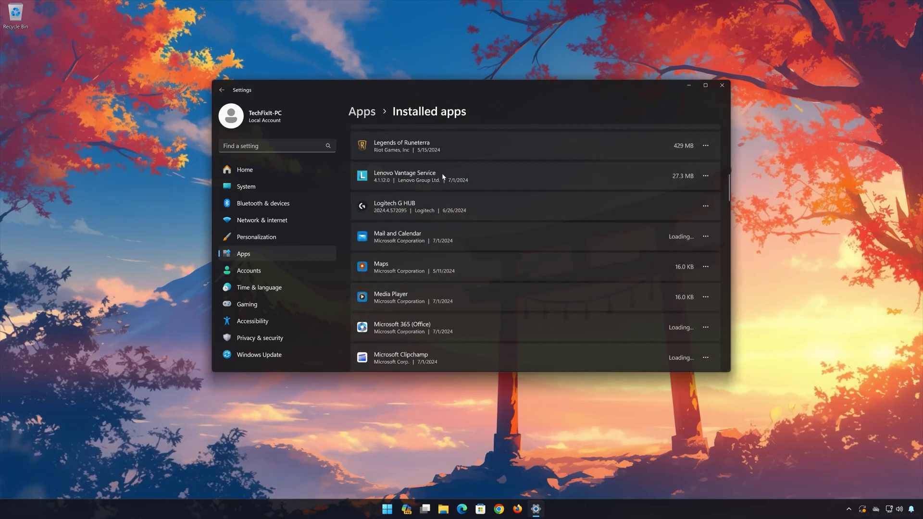
{"action": "scroll", "coordinate": [441, 174], "scroll_direction": "up", "scroll_amount": 1}
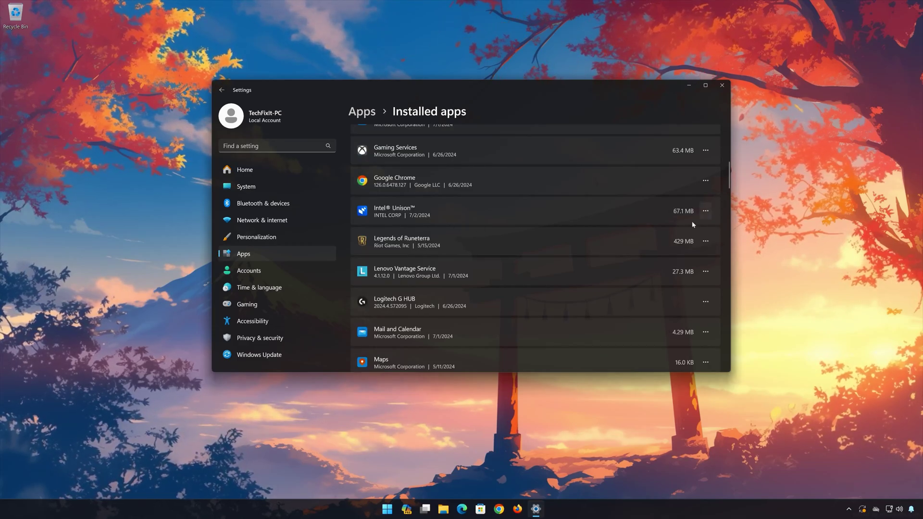
{"action": "left_click", "coordinate": [704, 211]}
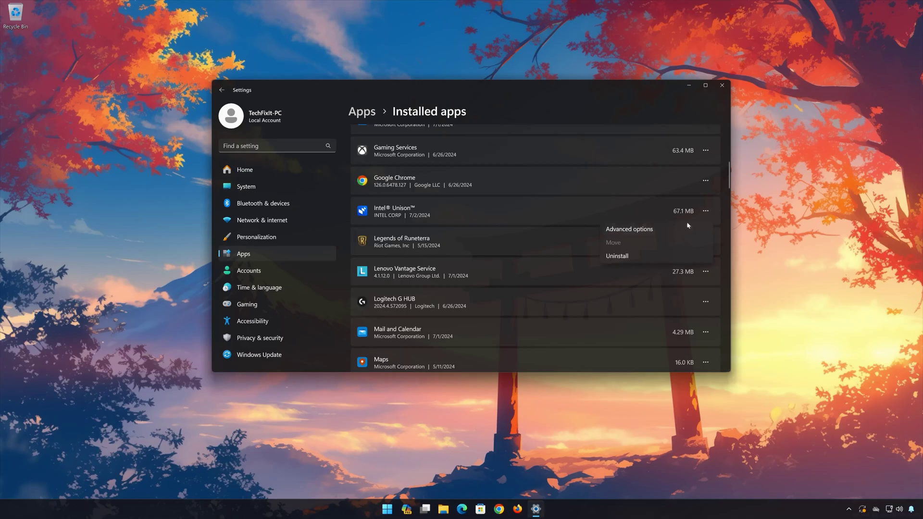
Uninstall Intel Unison from its advanced options, then close Settings and launch Microsoft Store
{"action": "left_click", "coordinate": [629, 230]}
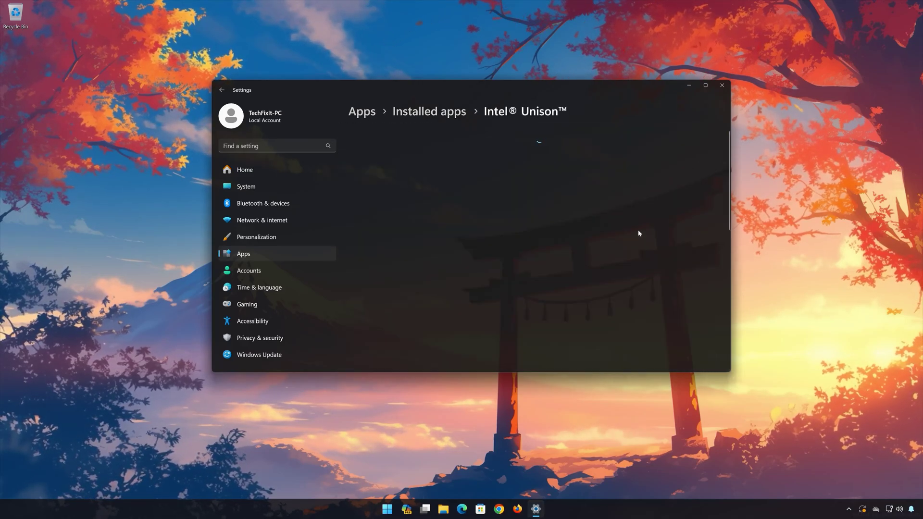
{"action": "scroll", "coordinate": [638, 232], "scroll_direction": "down", "scroll_amount": 1}
{"action": "scroll", "coordinate": [638, 231], "scroll_direction": "down", "scroll_amount": 3}
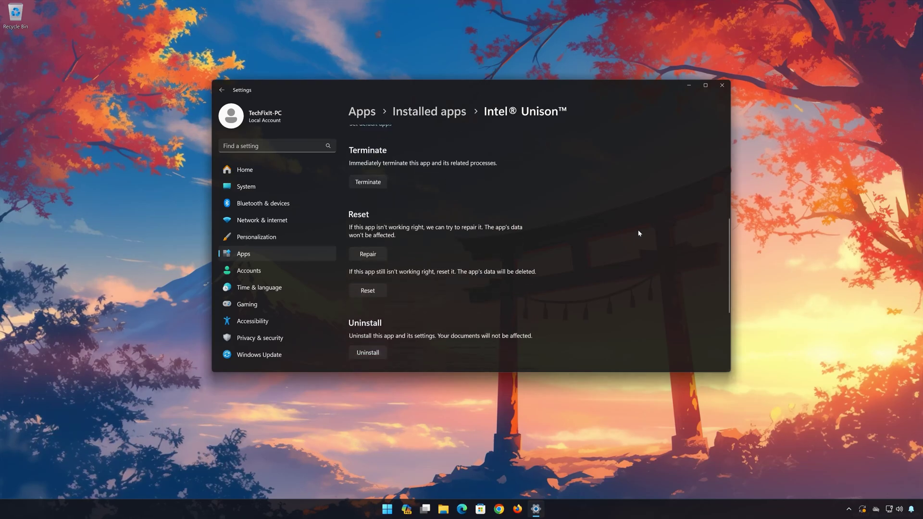
{"action": "scroll", "coordinate": [607, 241], "scroll_direction": "down", "scroll_amount": 2}
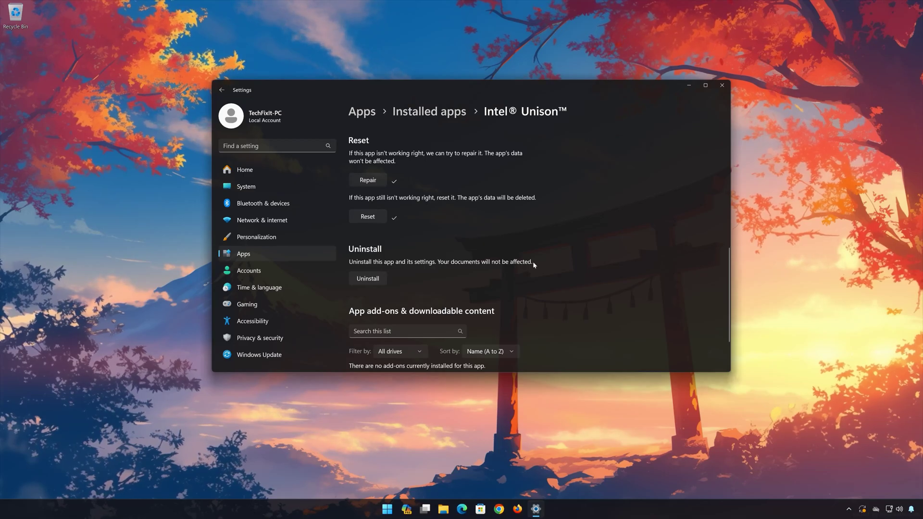
{"action": "left_click", "coordinate": [376, 286]}
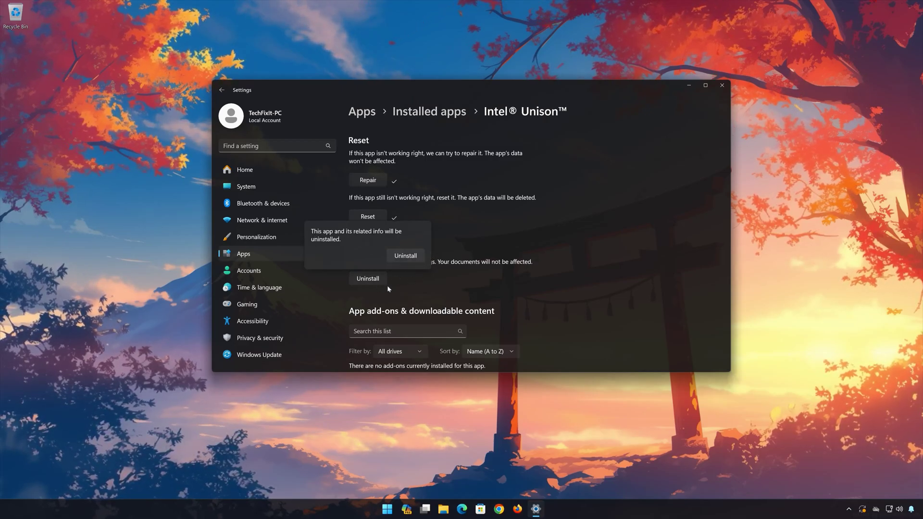
{"action": "left_click", "coordinate": [397, 262]}
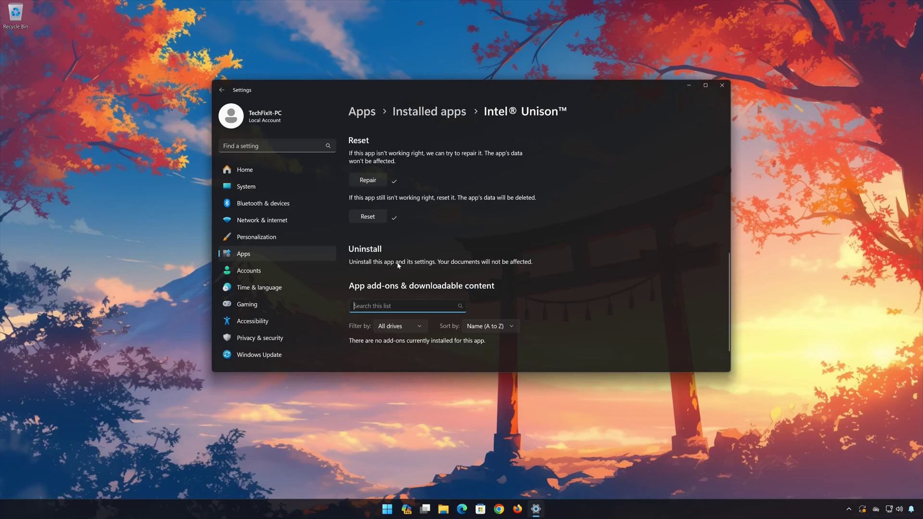
{"action": "left_click", "coordinate": [721, 86]}
{"action": "left_click", "coordinate": [489, 508]}
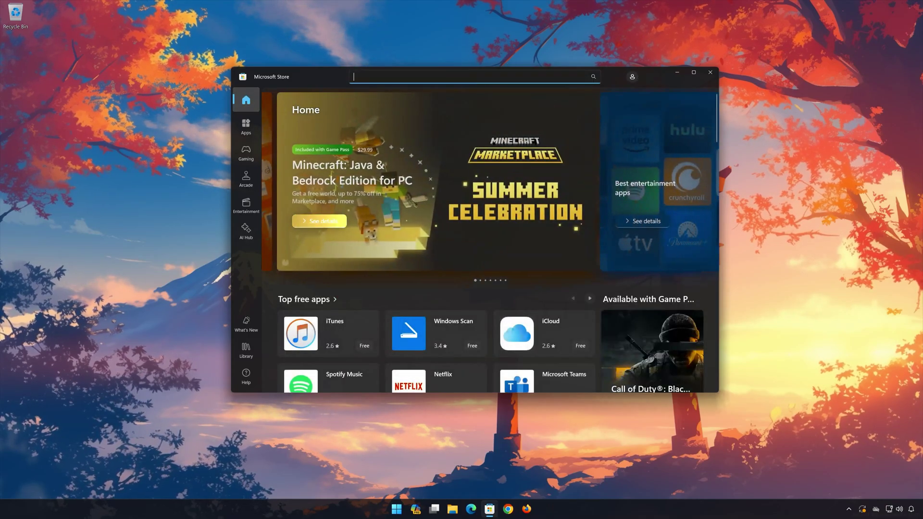
{"action": "type", "text": "intel unison"}
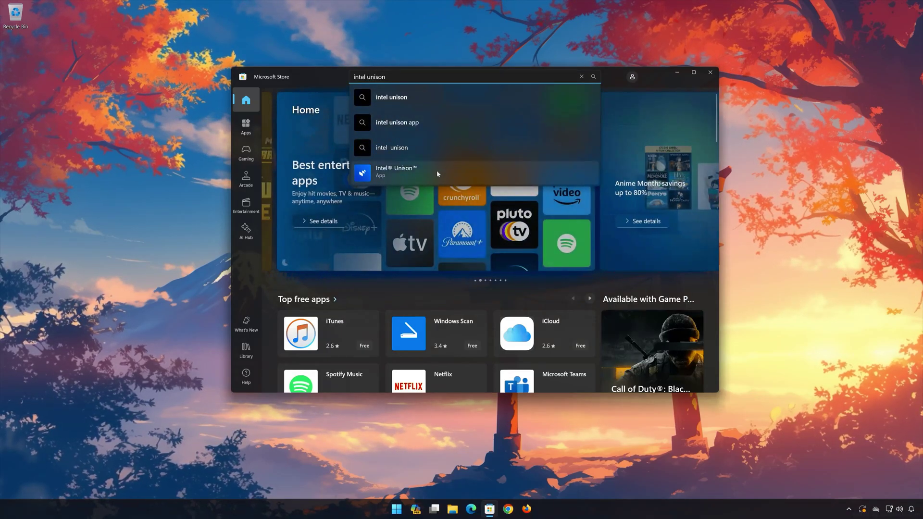
Open the Intel Unison product page from the 'intel unison' Store search suggestion
{"action": "left_click", "coordinate": [439, 172]}
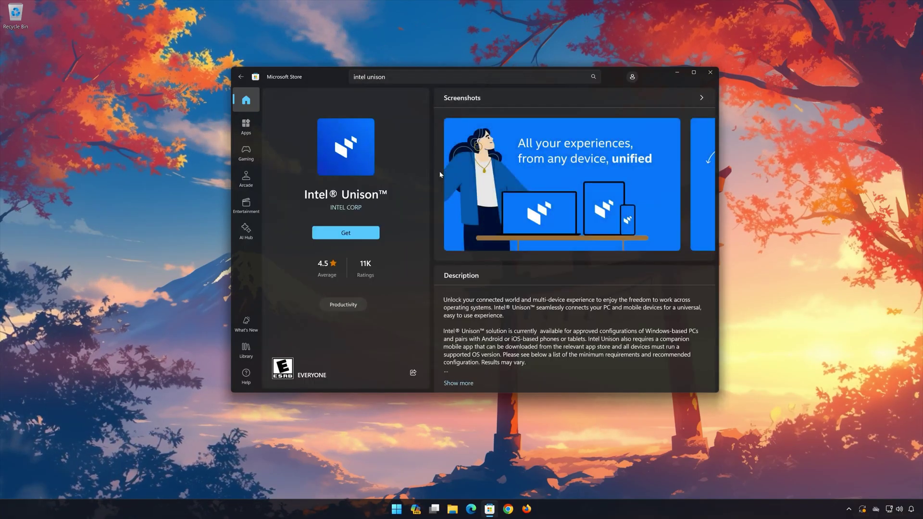
Install Intel Unison with Get and open it once installation completes
{"action": "left_click", "coordinate": [341, 237]}
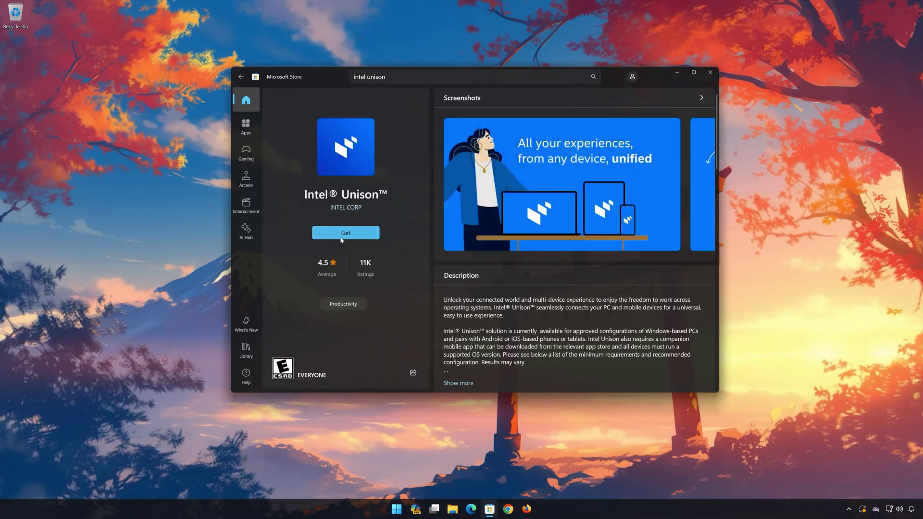
{"action": "left_click", "coordinate": [341, 237]}
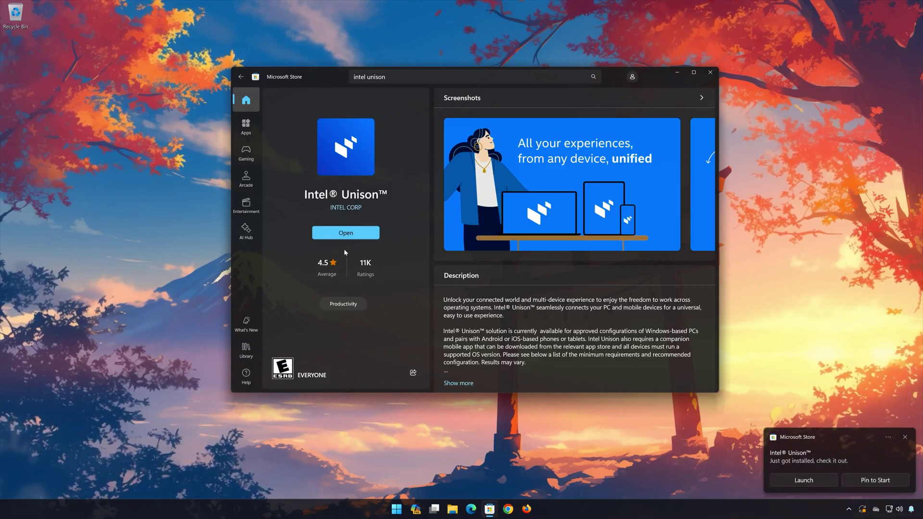
{"action": "left_click", "coordinate": [351, 237]}
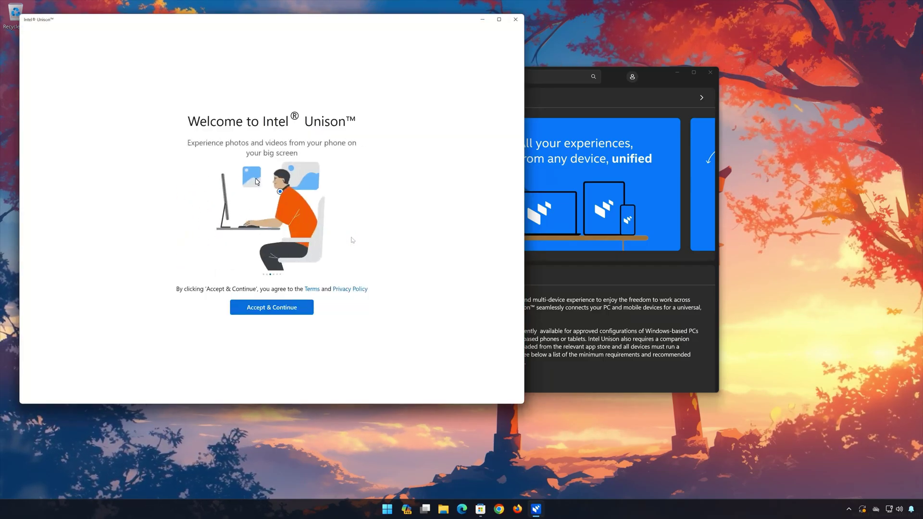
Accept Intel Unison's terms and answer the crash-data sharing prompt
{"action": "left_click", "coordinate": [268, 308]}
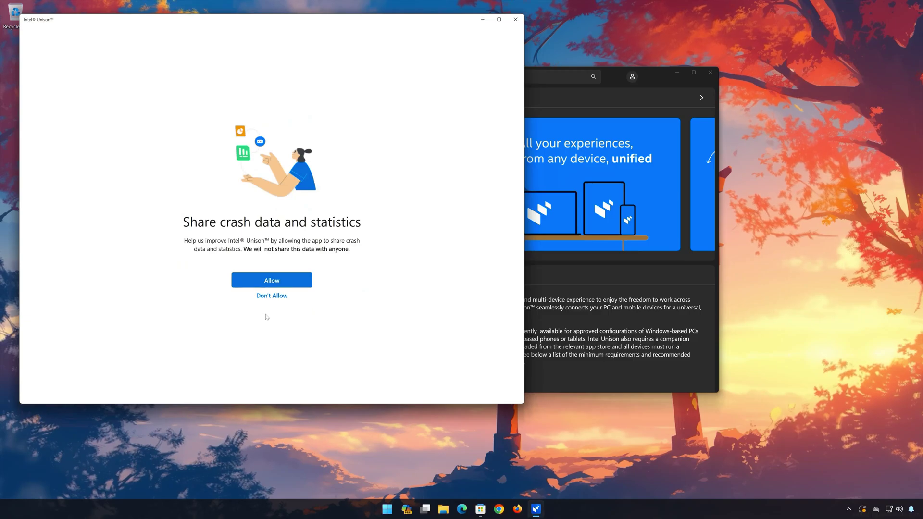
{"action": "left_click", "coordinate": [268, 280]}
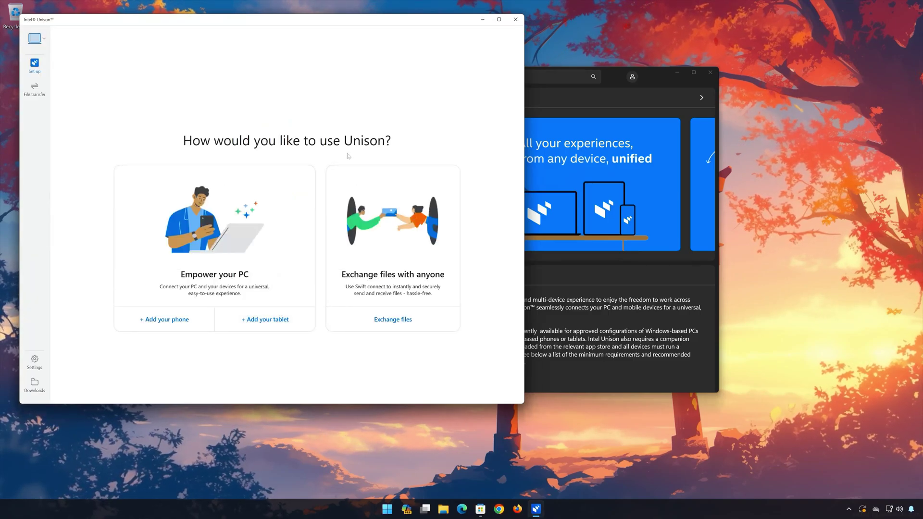
Close Intel Unison and view its Store screenshots full size, from the first to Screenshot 7 of 7
{"action": "left_click", "coordinate": [515, 20]}
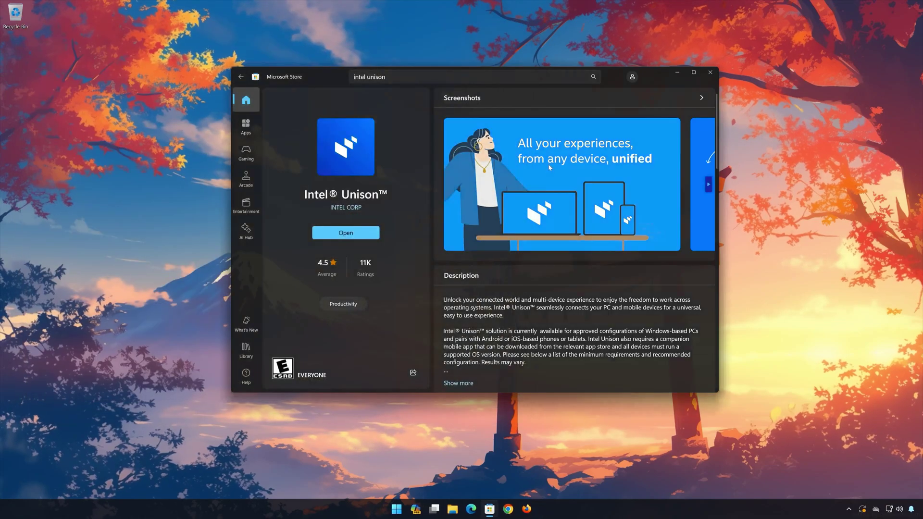
{"action": "left_click", "coordinate": [548, 166]}
{"action": "left_click", "coordinate": [702, 235]}
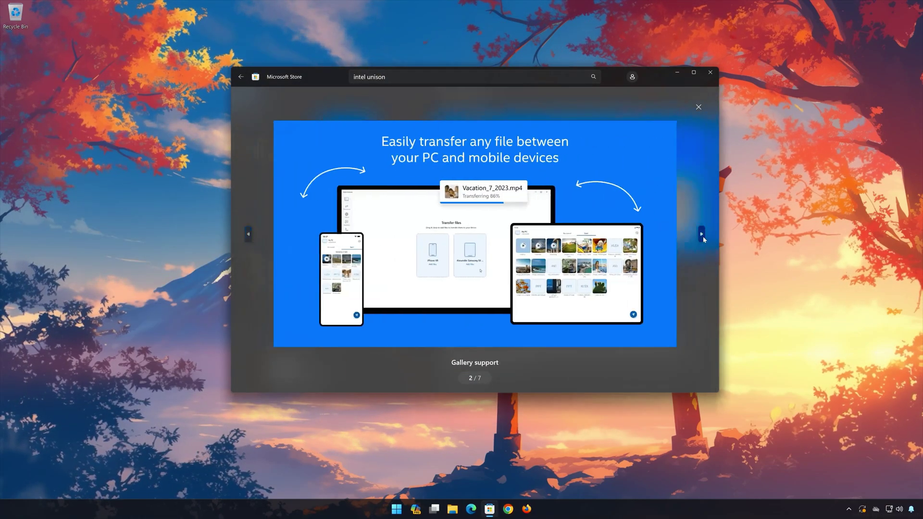
{"action": "left_click", "coordinate": [703, 236]}
{"action": "left_click", "coordinate": [703, 236]}
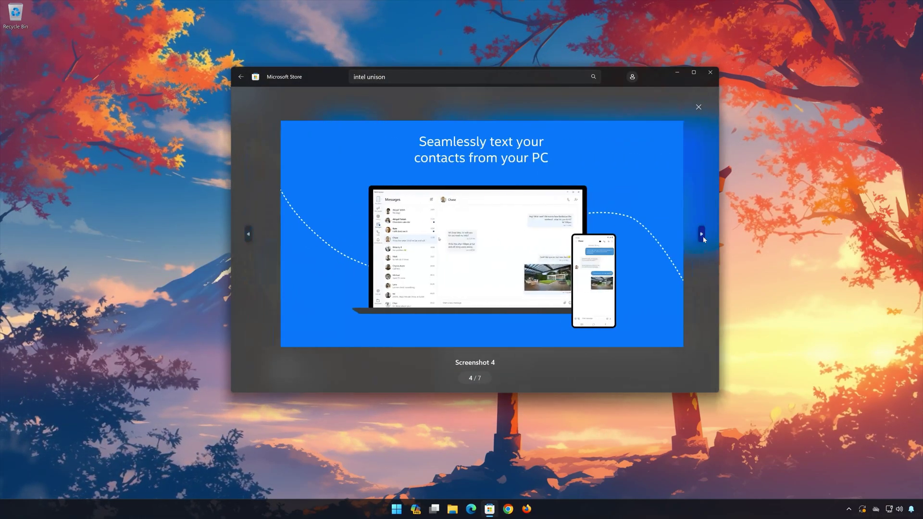
{"action": "left_click", "coordinate": [702, 236]}
{"action": "left_click", "coordinate": [702, 236]}
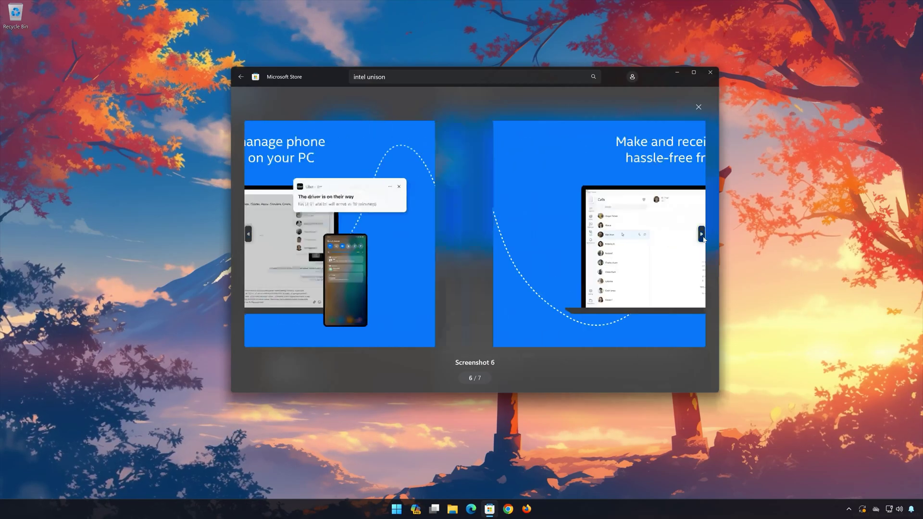
{"action": "left_click", "coordinate": [702, 235]}
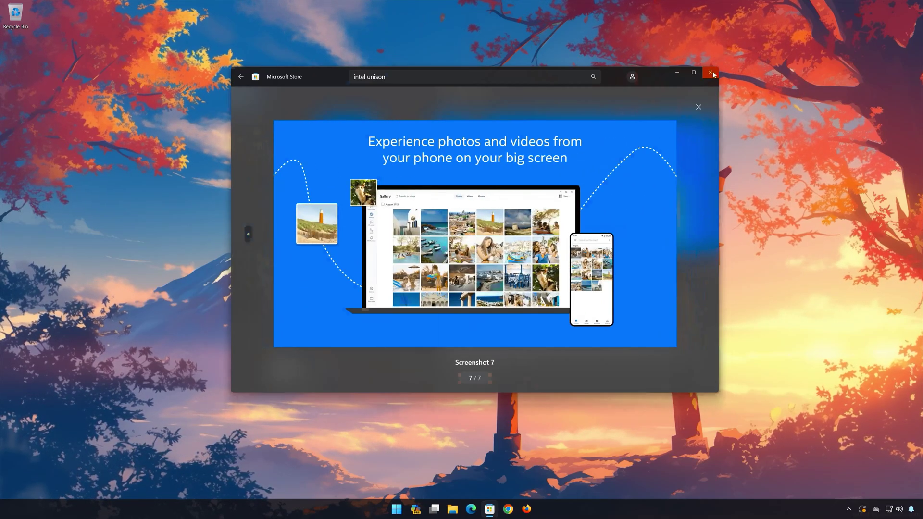